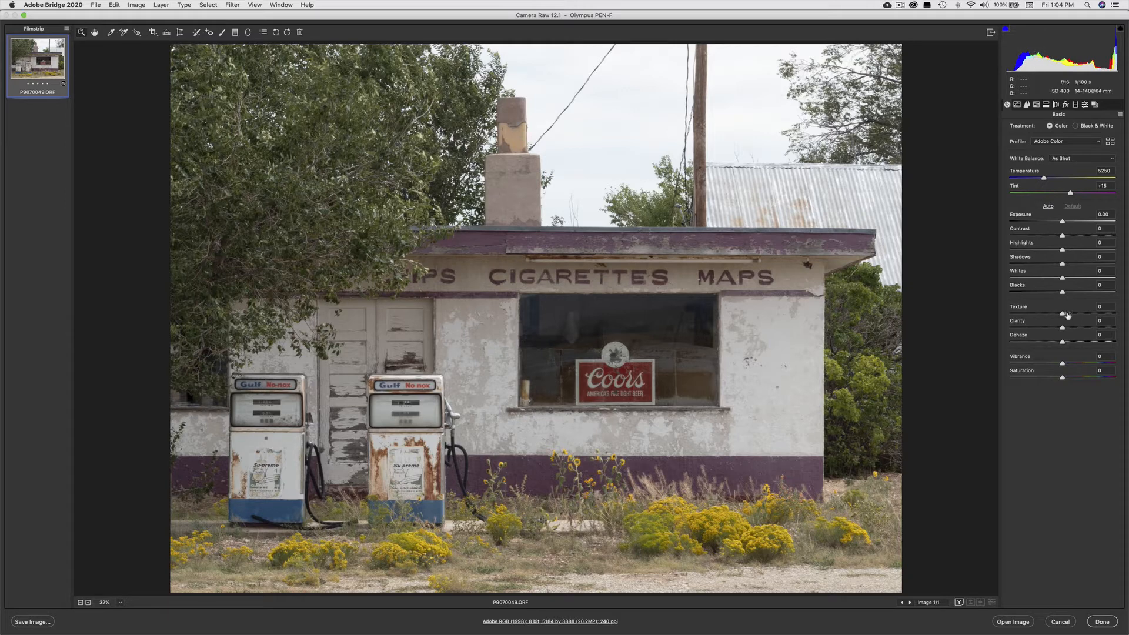
Set Whites +28, Blacks -18, Shadows +31, Highlights -100, Contrast +8 and Exposure +0.05 for the gas station photo
mouse_move(1061, 292)
mouse_down()
mouse_move(1052, 293)
mouse_move(1078, 281)
mouse_up()
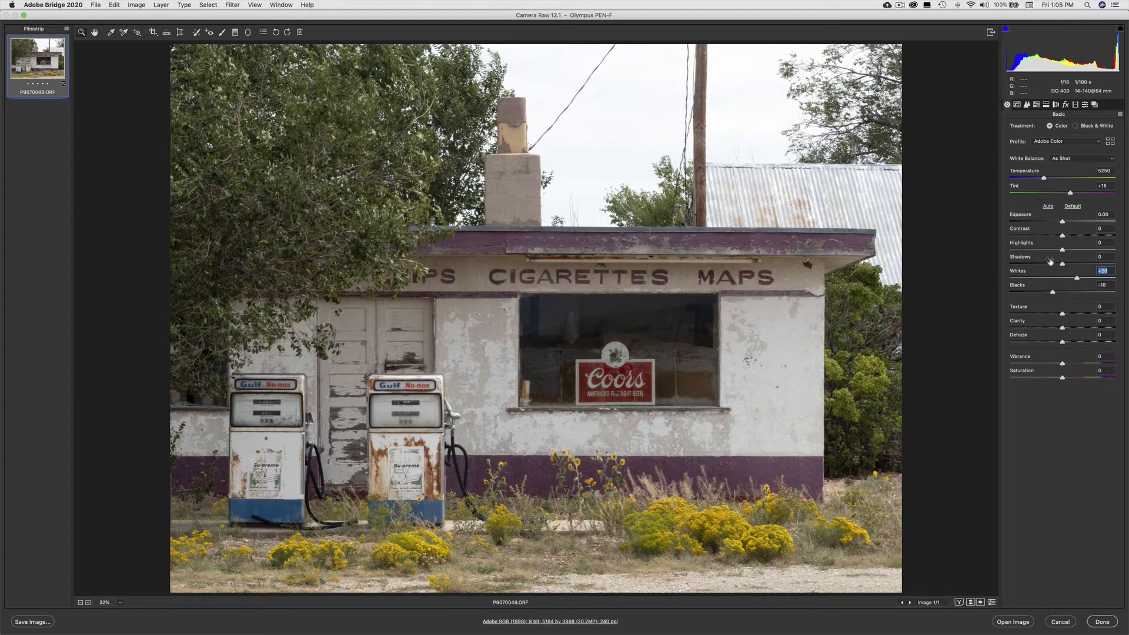
drag(1062, 264, 1074, 265)
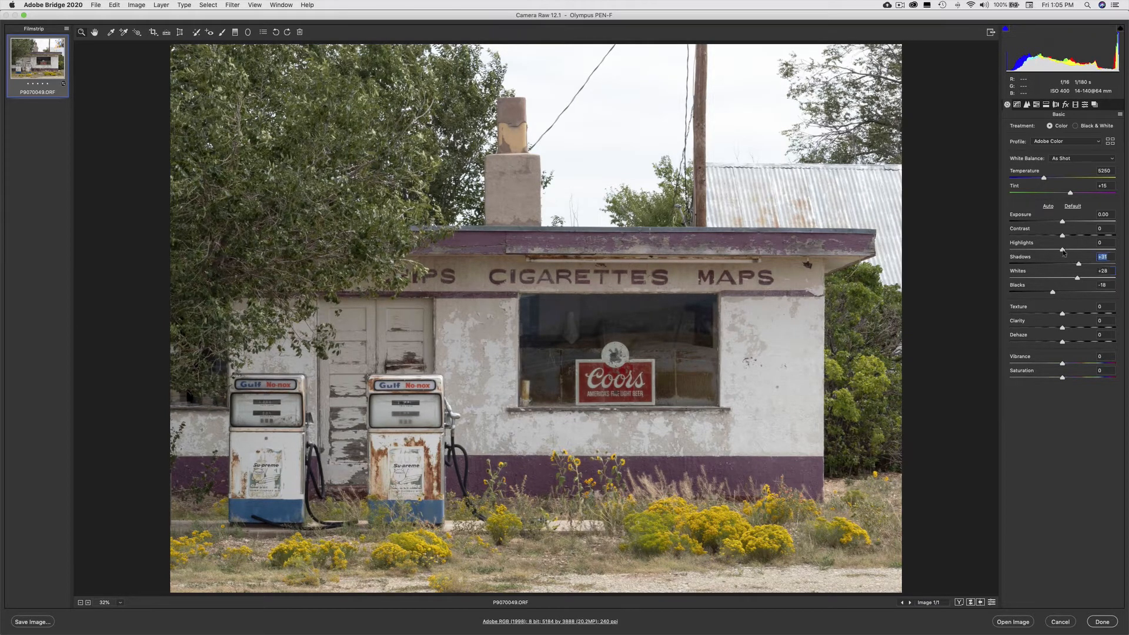
drag(1062, 250, 1002, 252)
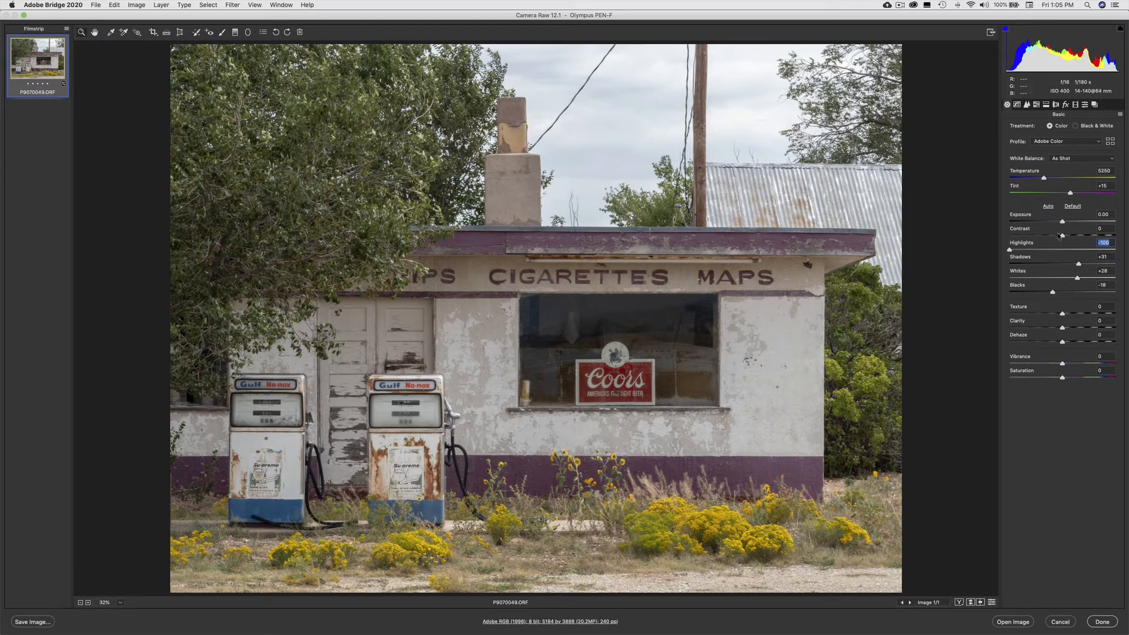
drag(1062, 236, 1067, 235)
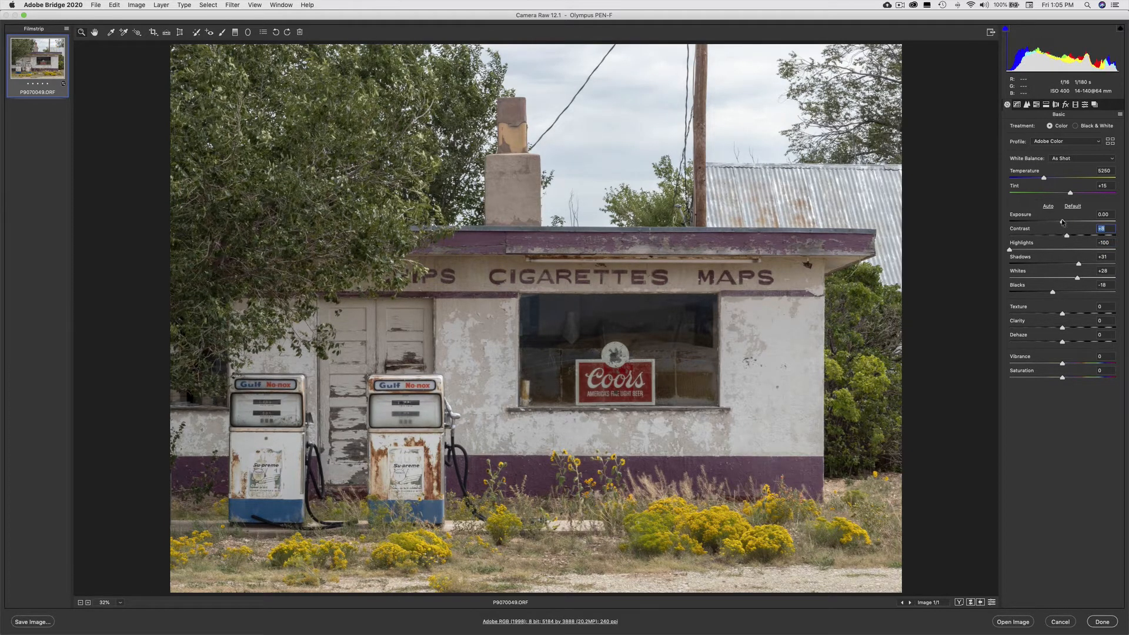
drag(1061, 222, 1063, 222)
click(1063, 222)
Set the photo's Clarity to +23 and Dehaze to +9
mouse_move(1063, 314)
mouse_down()
mouse_move(1087, 316)
mouse_move(1064, 318)
mouse_move(1075, 330)
mouse_up()
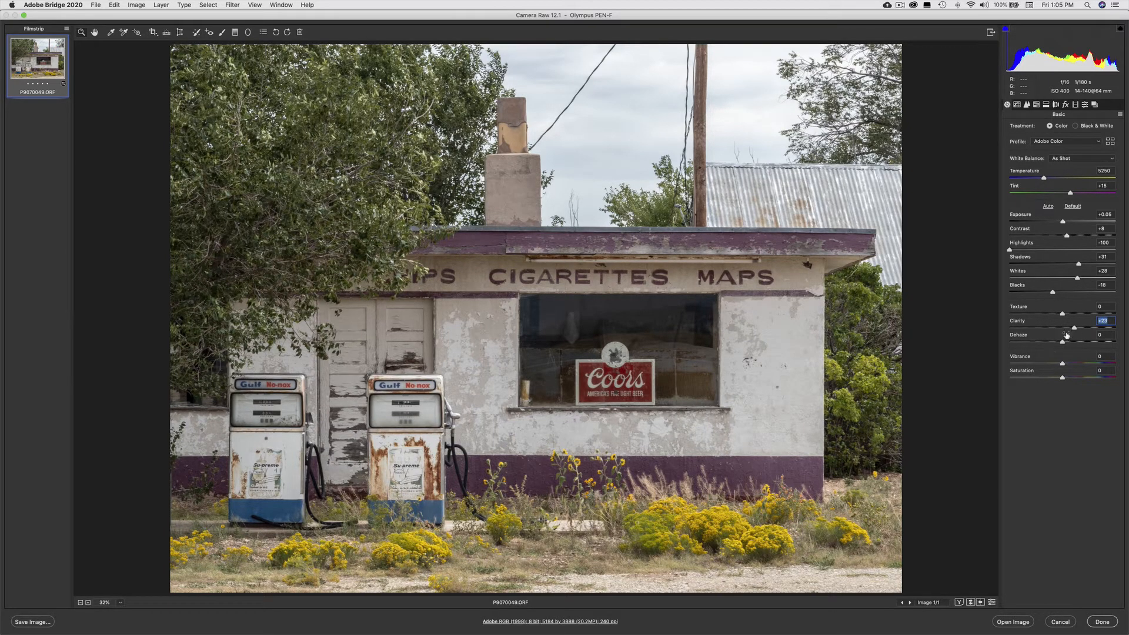
drag(1063, 344, 1068, 344)
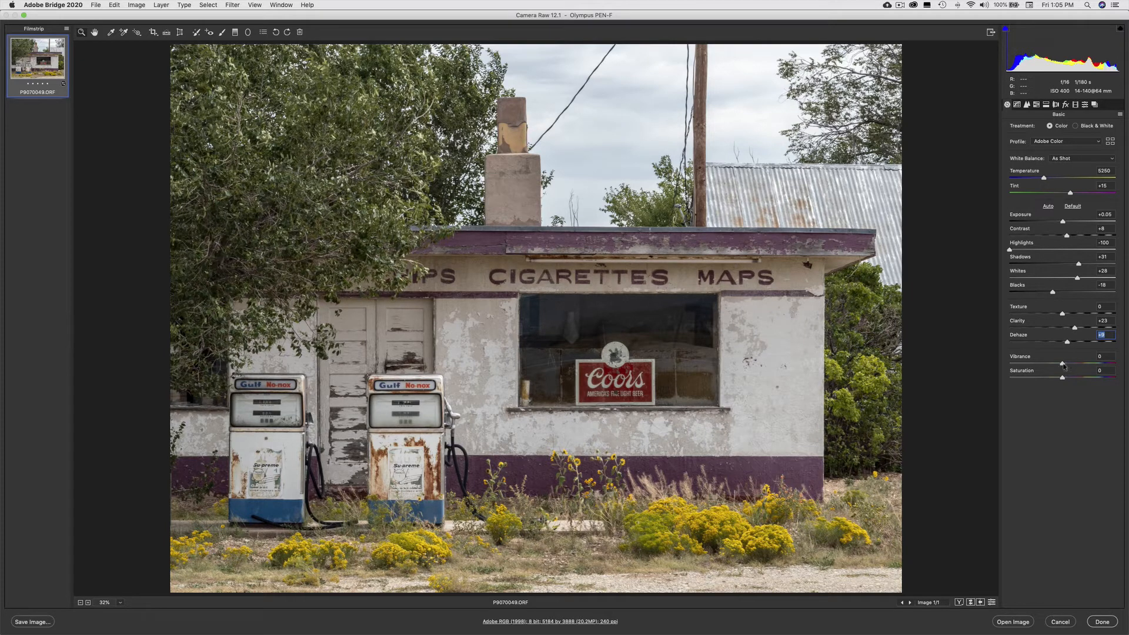
Try Vibrance at +100 and Saturation at +37, resetting each to 0
drag(1064, 367, 1127, 371)
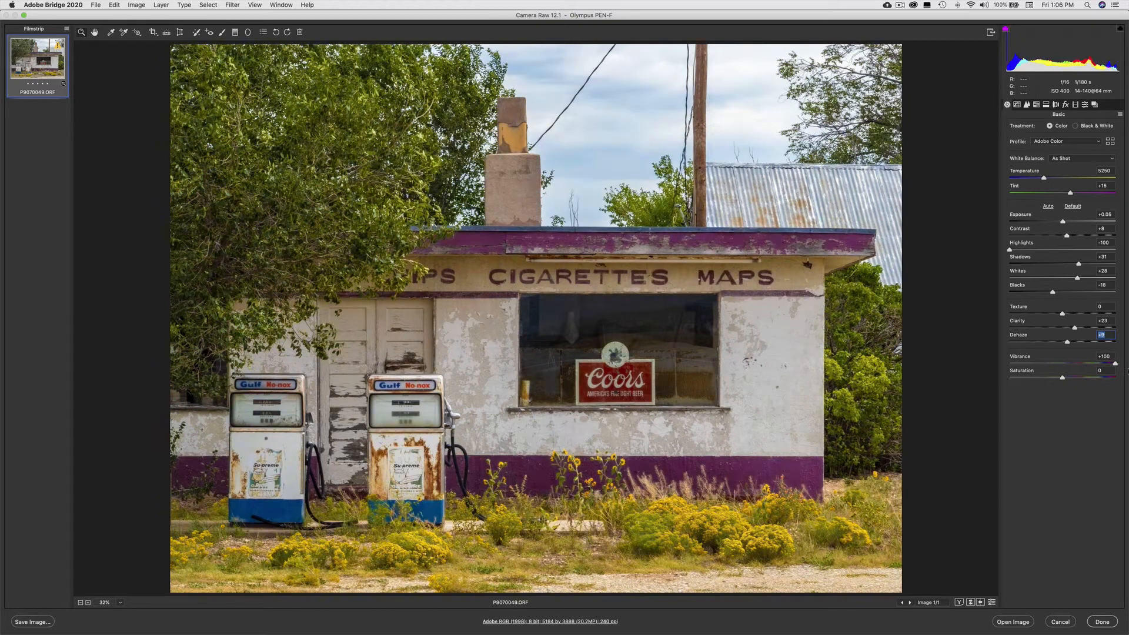
double_click(1107, 365)
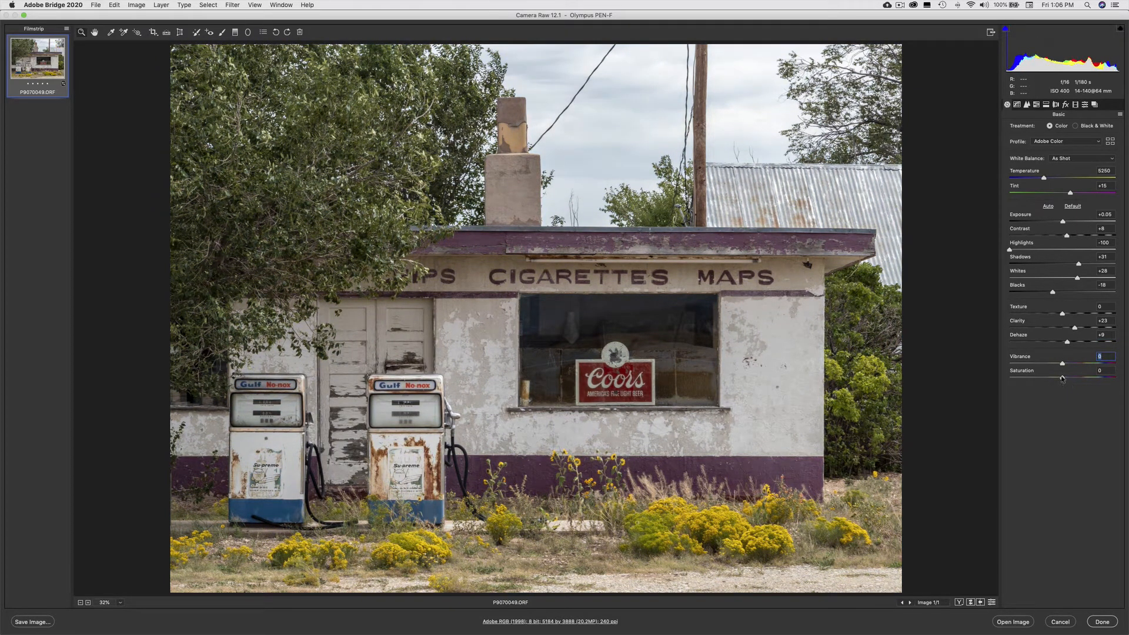
drag(1061, 379, 1081, 379)
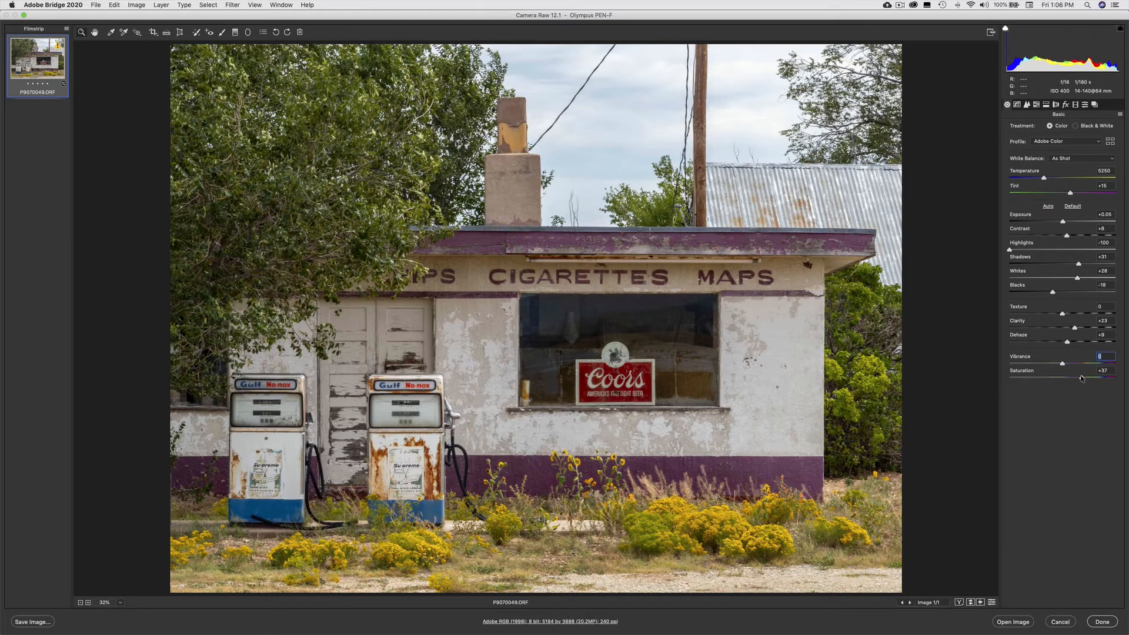
double_click(1082, 378)
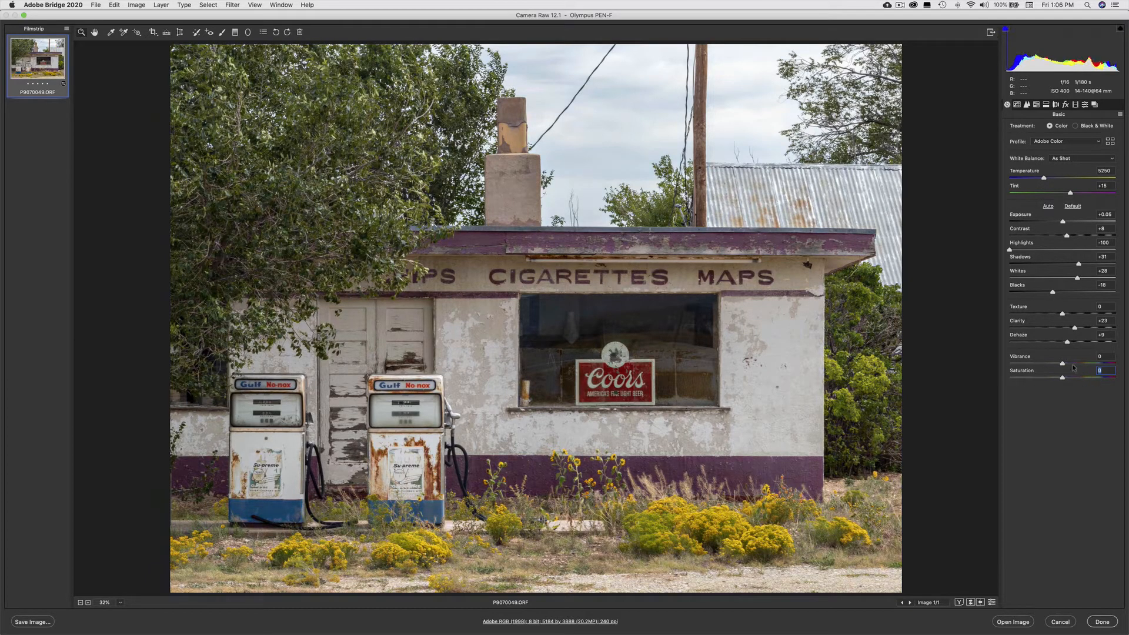
Raise the photo's Vibrance slightly
drag(1062, 365, 1071, 365)
Activate the Adjustment Brush and reset its local correction settings
click(222, 33)
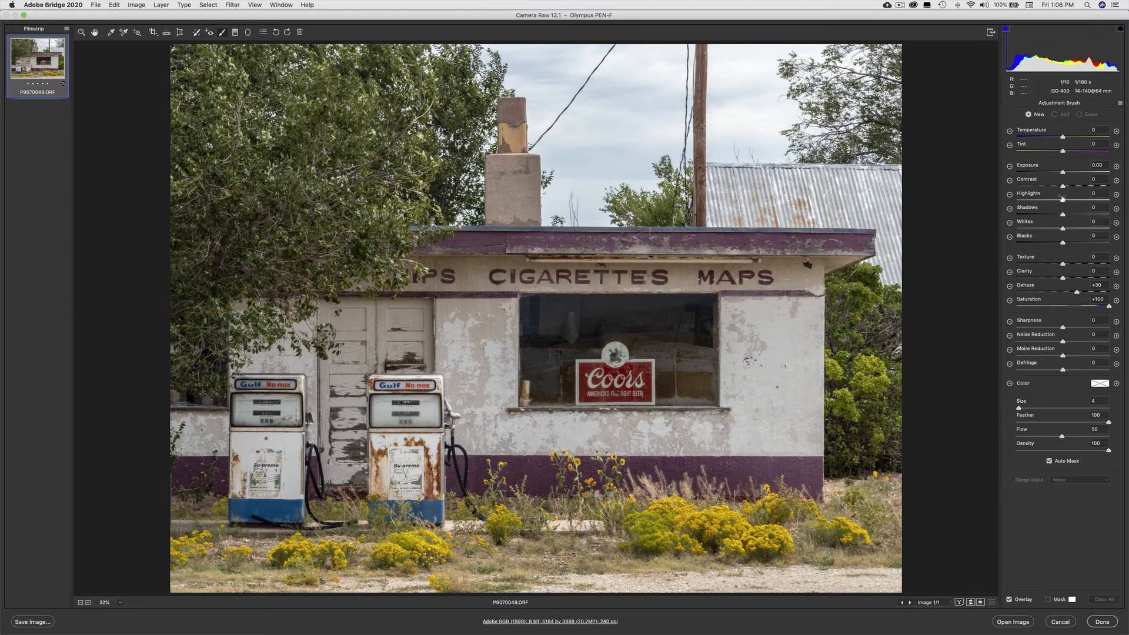
click(1120, 104)
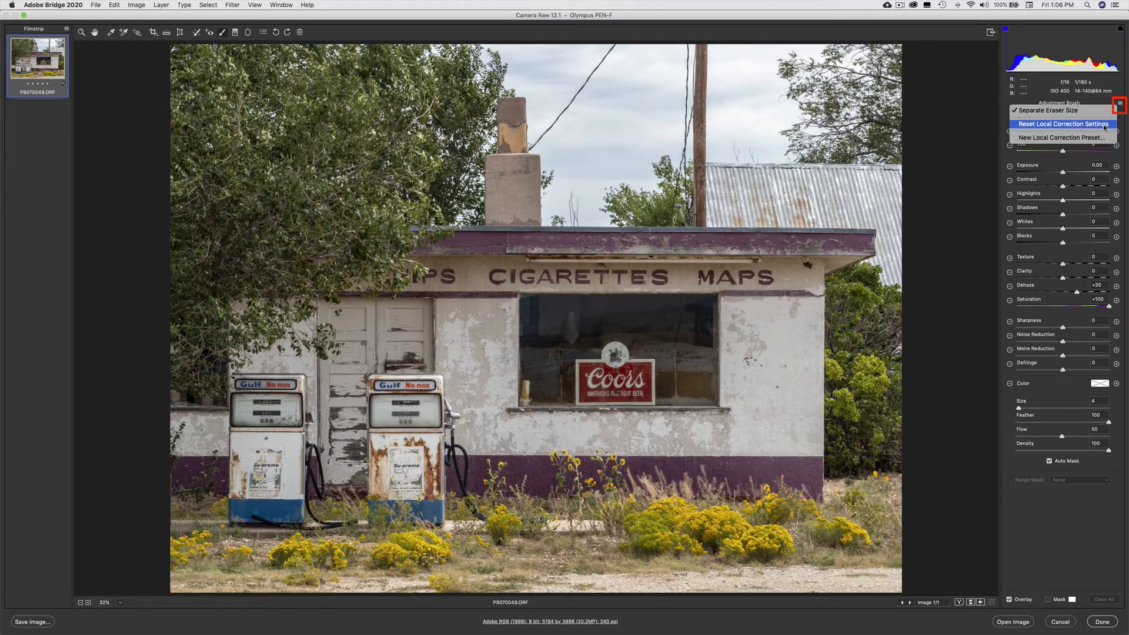
click(1104, 126)
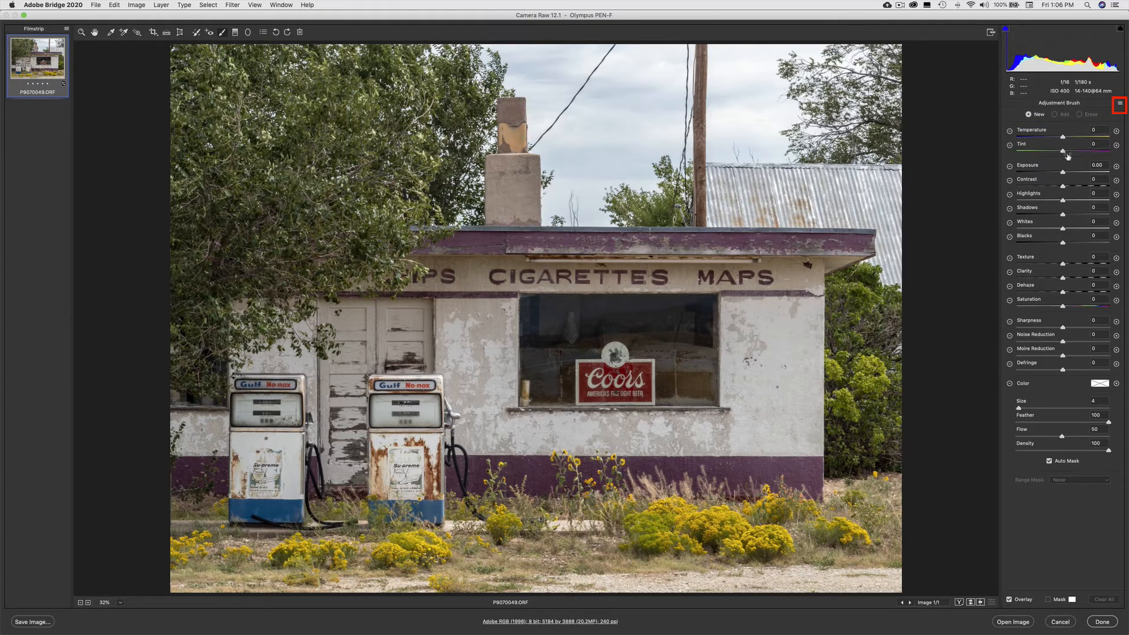
click(1120, 105)
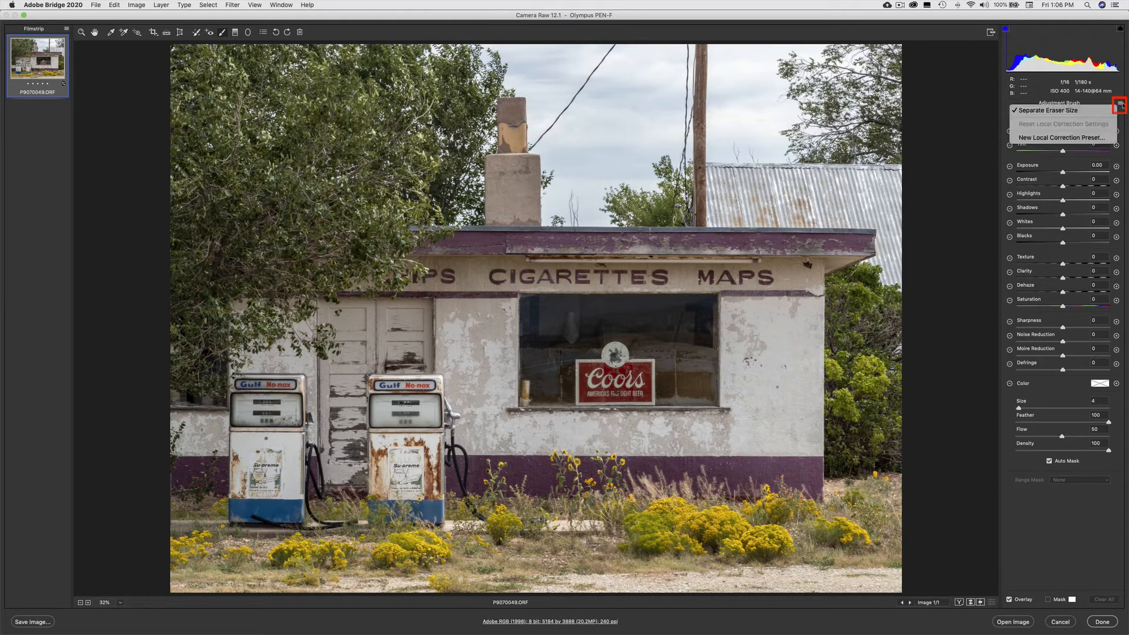
click(1120, 105)
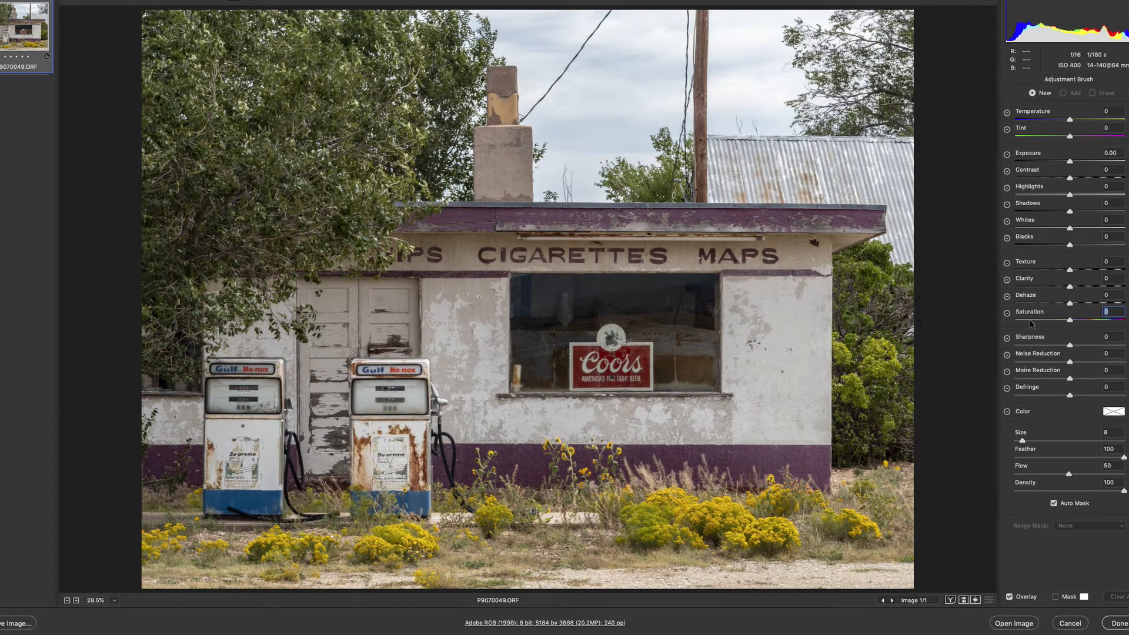
Set the brush's Dehaze to +40 and paint the open sky around the chimney, wires and pole
drag(1070, 303, 1092, 304)
mouse_move(617, 89)
mouse_down()
mouse_move(617, 63)
mouse_move(637, 49)
mouse_move(639, 87)
mouse_move(657, 43)
mouse_move(646, 89)
mouse_move(615, 69)
mouse_move(583, 149)
mouse_move(621, 124)
mouse_move(618, 77)
mouse_move(589, 68)
mouse_move(612, 37)
mouse_up()
mouse_move(549, 19)
mouse_down()
mouse_move(541, 42)
mouse_move(521, 29)
mouse_move(571, 18)
mouse_up()
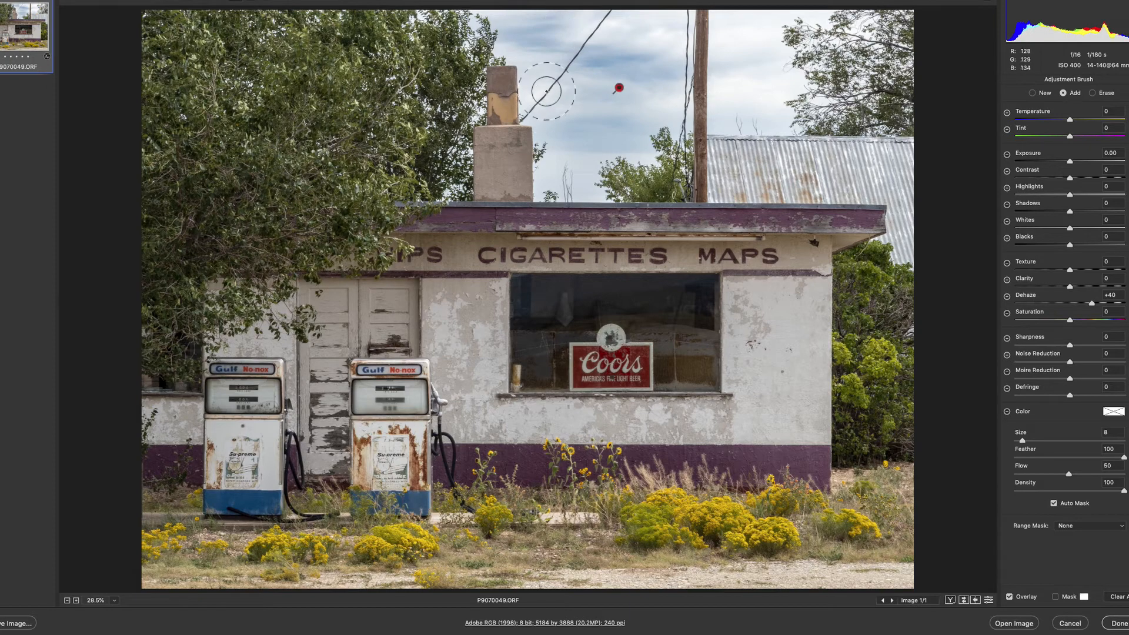
drag(547, 94, 576, 171)
drag(628, 100, 668, 30)
mouse_move(743, 27)
mouse_down()
mouse_move(770, 101)
mouse_move(758, 116)
mouse_move(730, 116)
mouse_move(766, 108)
mouse_move(773, 43)
mouse_move(823, 15)
mouse_move(717, 31)
mouse_move(725, 113)
mouse_move(791, 82)
mouse_move(778, 118)
mouse_move(794, 117)
mouse_move(712, 117)
mouse_up()
Reduce the brush size to 4, paint the sky near the small tree and foliage edges, and shrink the brush to size 1
key(bracketleft)
key(bracketleft)
key(bracketleft)
key(bracketleft)
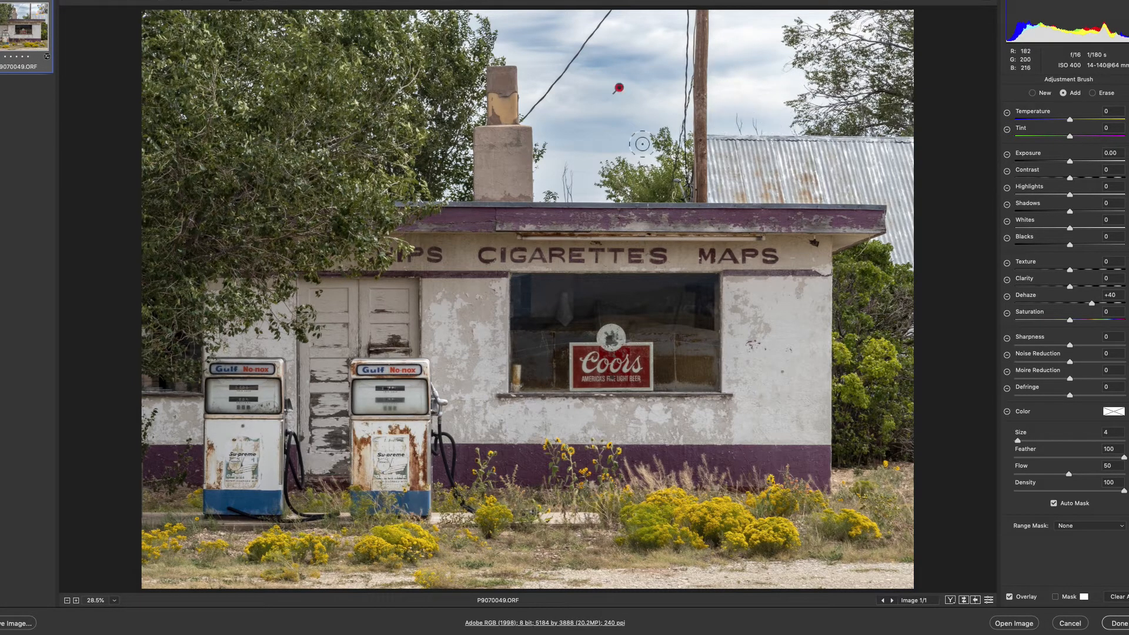
mouse_move(644, 150)
mouse_down()
mouse_move(598, 146)
mouse_move(581, 105)
mouse_move(534, 108)
mouse_move(535, 75)
mouse_move(509, 39)
mouse_up()
key(bracketleft)
key(bracketleft)
key(bracketleft)
Refine the sky adjustment with Dehaze +68, Highlights 0, Whites -4 and Contrast +64
drag(1091, 303, 1107, 306)
mouse_move(1074, 195)
mouse_down()
mouse_move(1033, 196)
mouse_move(1060, 195)
mouse_up()
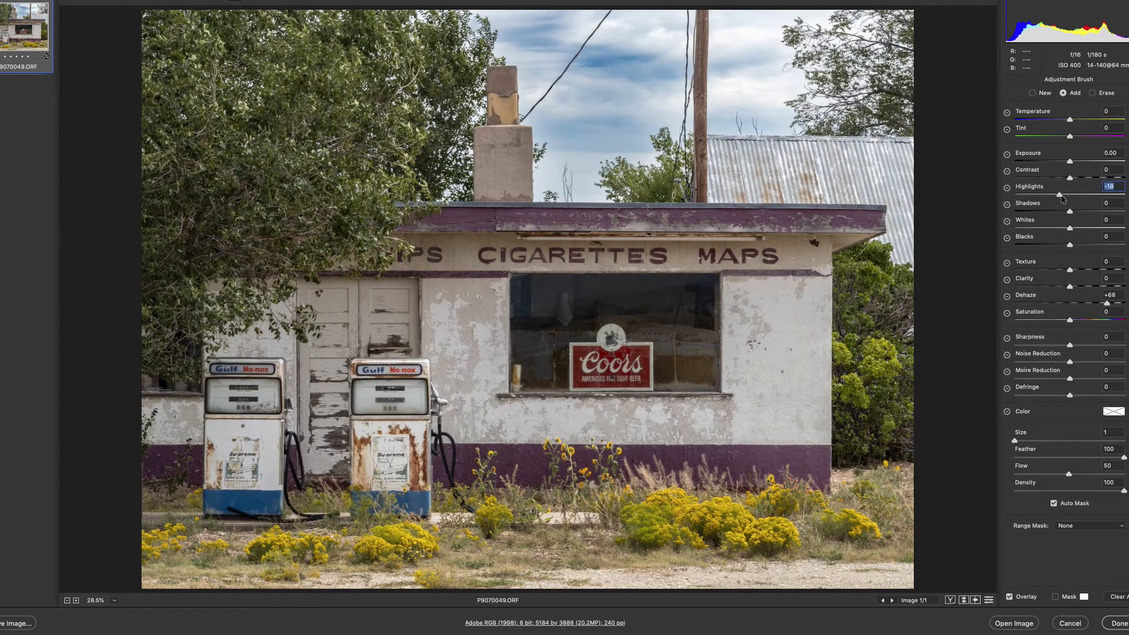
double_click(1063, 198)
drag(1070, 228, 1085, 231)
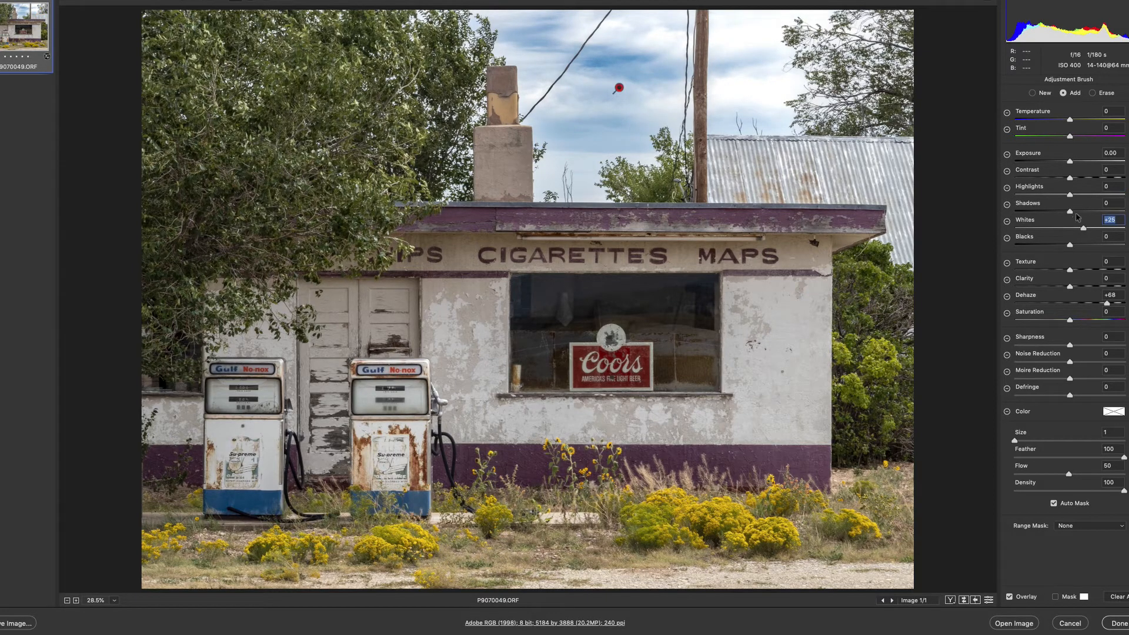
drag(1069, 178, 1097, 179)
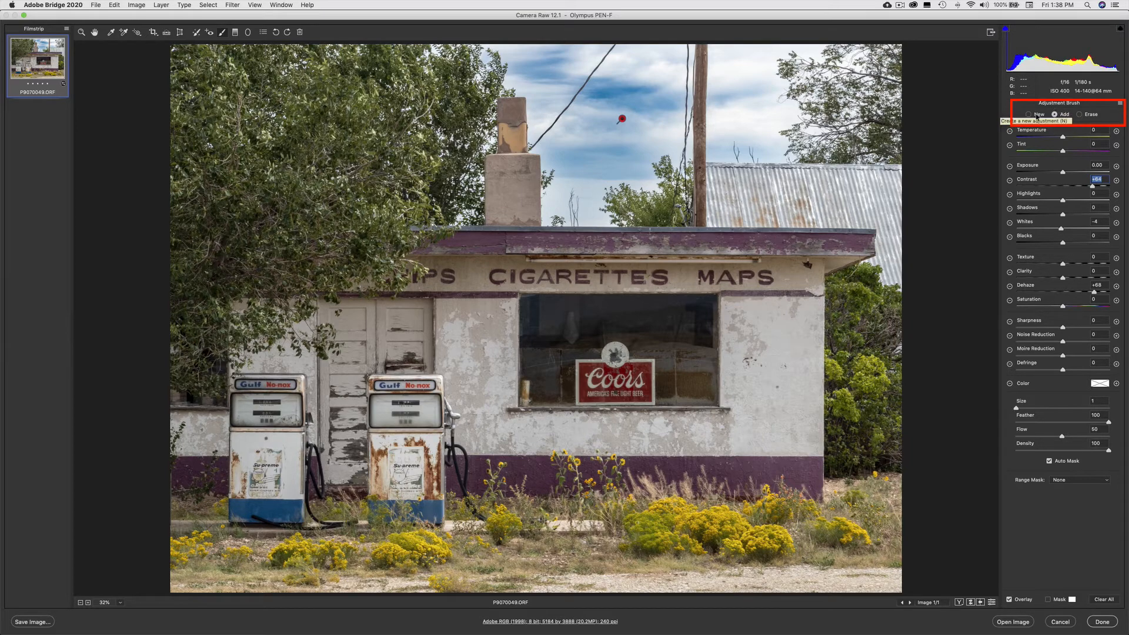
Start a new brush adjustment with reset local correction settings and Saturation -57
click(1028, 114)
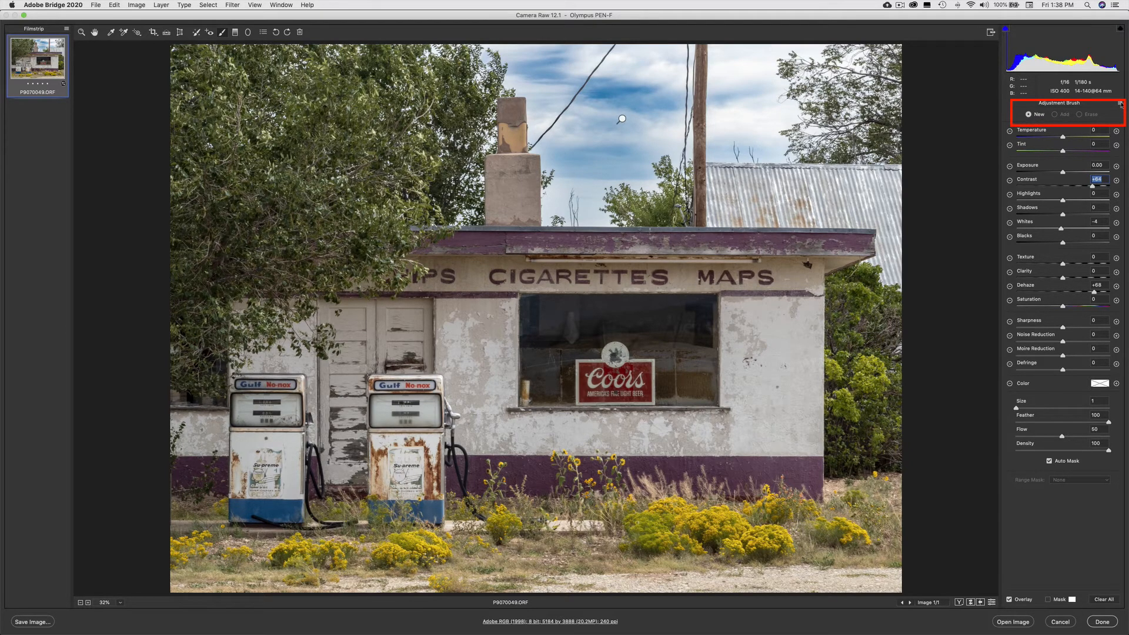
click(1119, 103)
click(1104, 128)
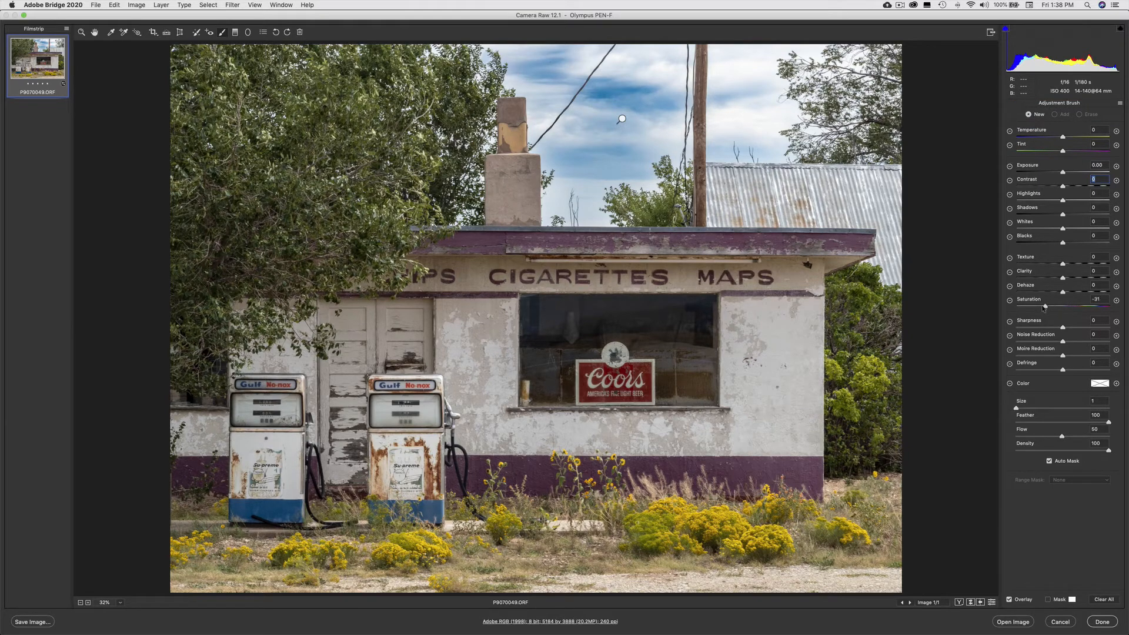
drag(1062, 307, 1036, 307)
Enlarge the brush to size 6 and paint over the yellow flowers in the foreground to desaturate them
key(bracketright)
key(bracketright)
key(bracketright)
key(bracketright)
key(bracketright)
drag(415, 547, 189, 556)
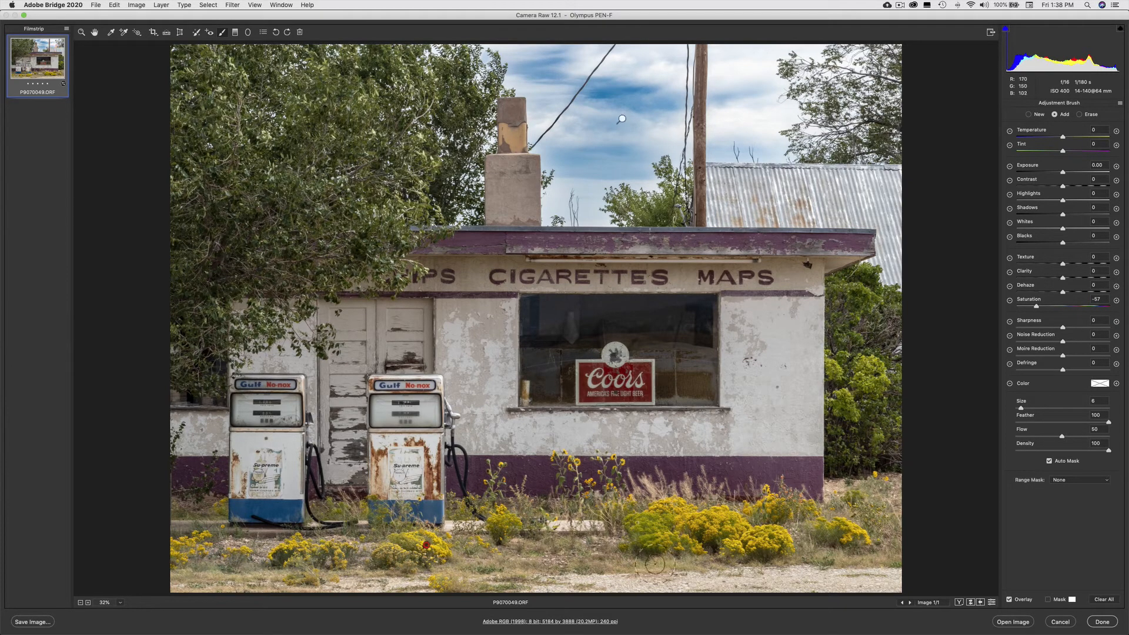
mouse_move(654, 529)
mouse_down()
mouse_move(848, 533)
mouse_move(504, 517)
mouse_move(453, 573)
mouse_move(465, 582)
mouse_move(288, 579)
mouse_move(871, 562)
mouse_up()
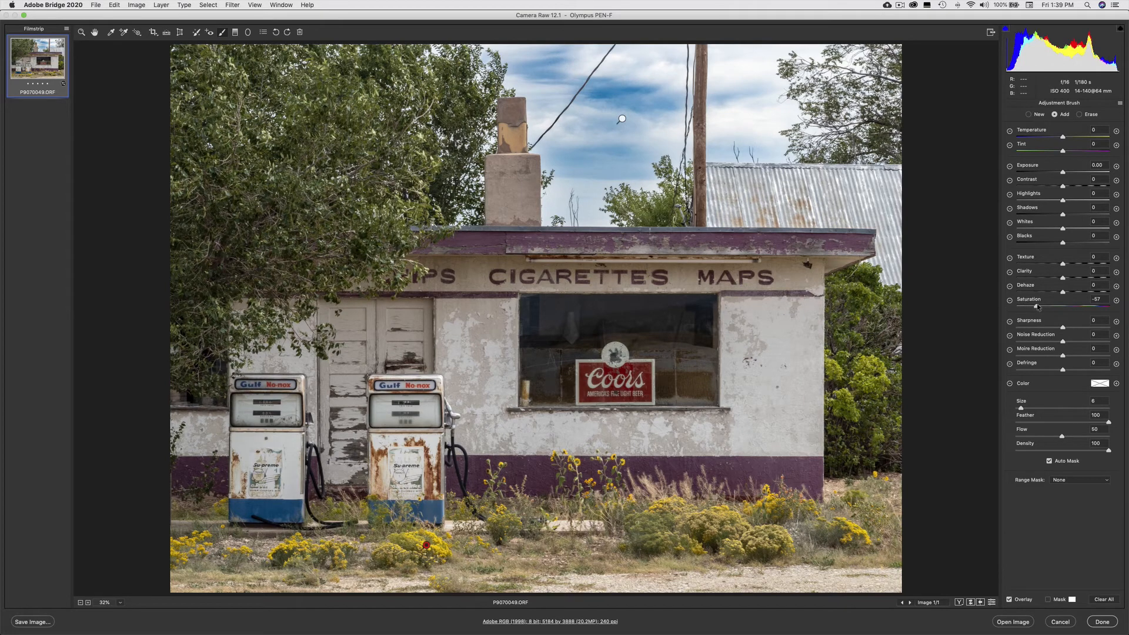
Try Saturation -10 on the flower adjustment, and switch to the sky adjustment and back to the flower one
drag(1037, 306, 1059, 308)
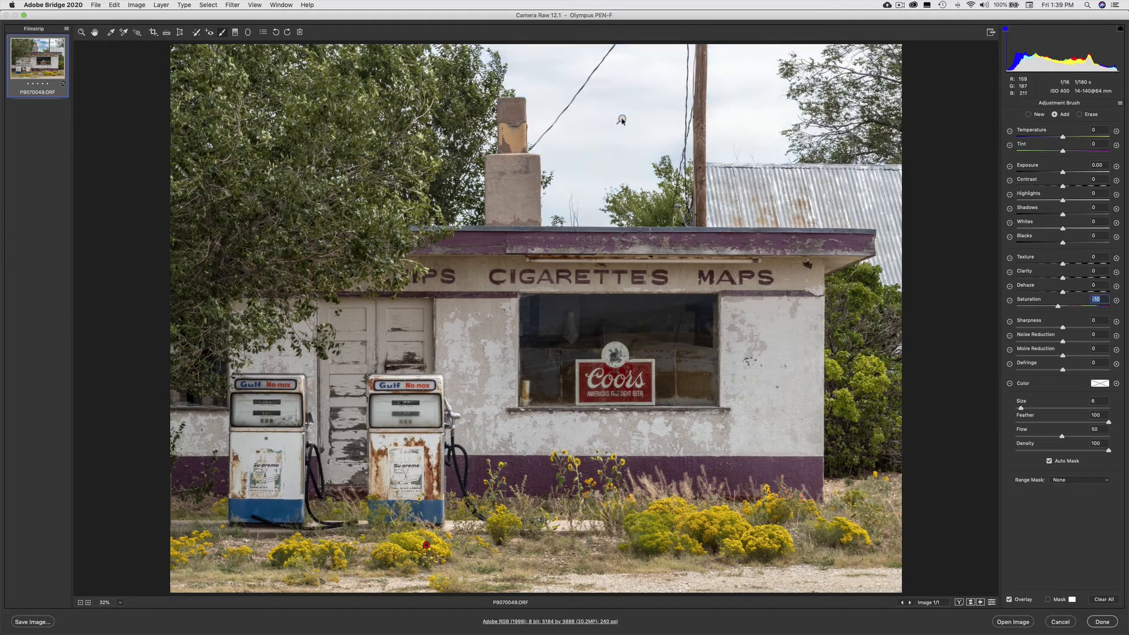
click(622, 118)
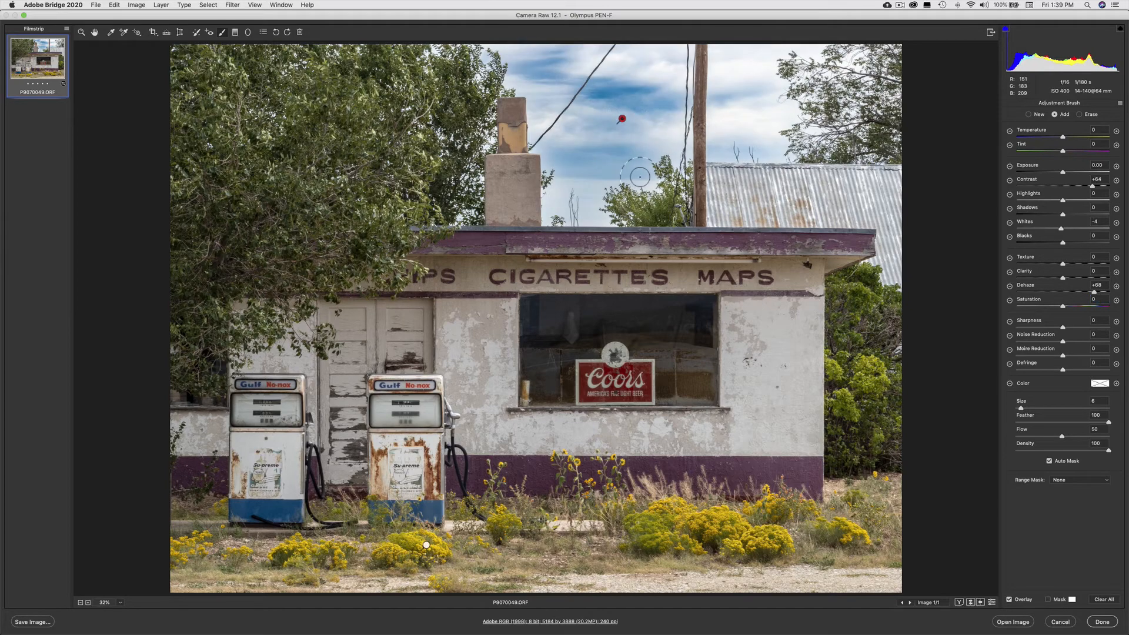
click(426, 545)
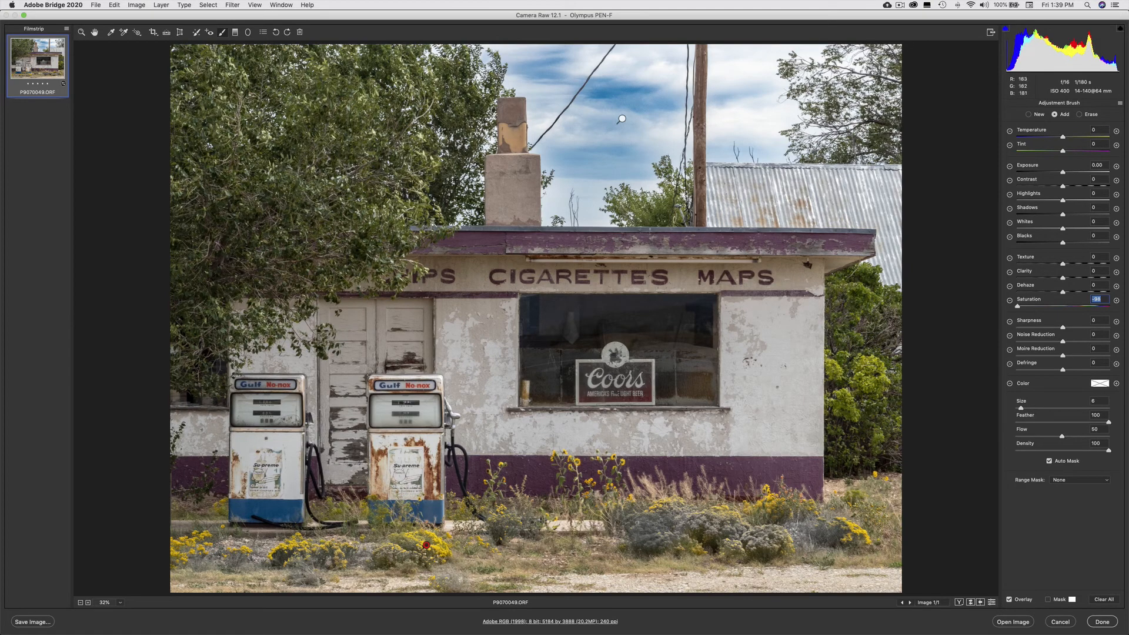
Erase the flower adjustment from the red Coors sign and set the adjustment's Saturation to -44
drag(1017, 306, 1035, 308)
key(alt)
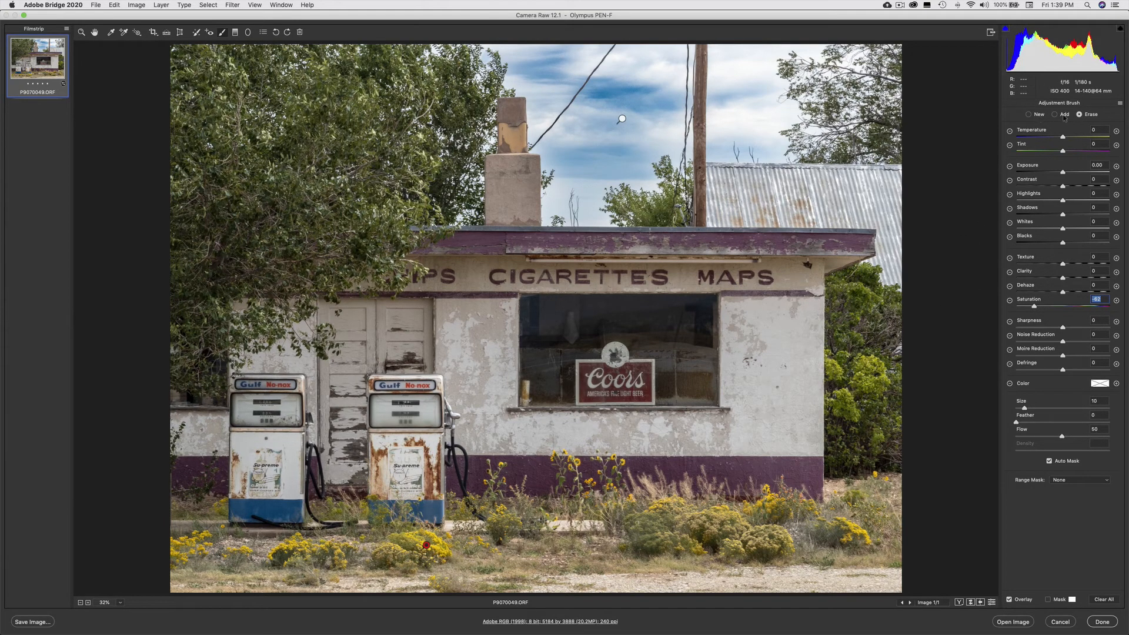
mouse_move(627, 386)
mouse_down()
mouse_move(649, 376)
mouse_move(579, 377)
mouse_move(658, 382)
mouse_up()
drag(1034, 306, 1043, 307)
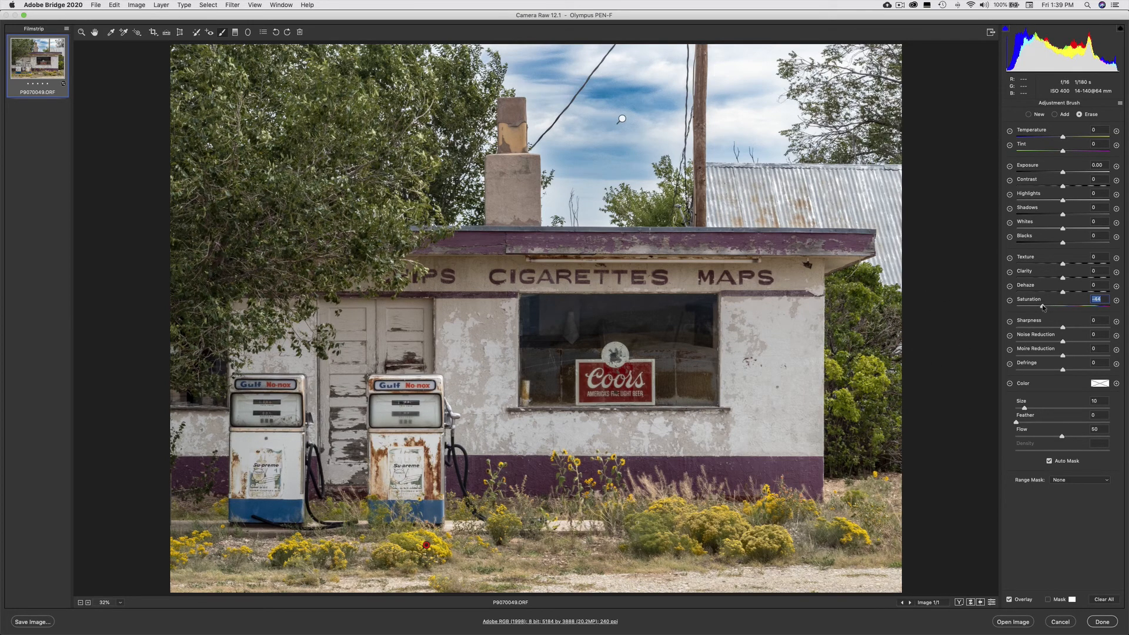